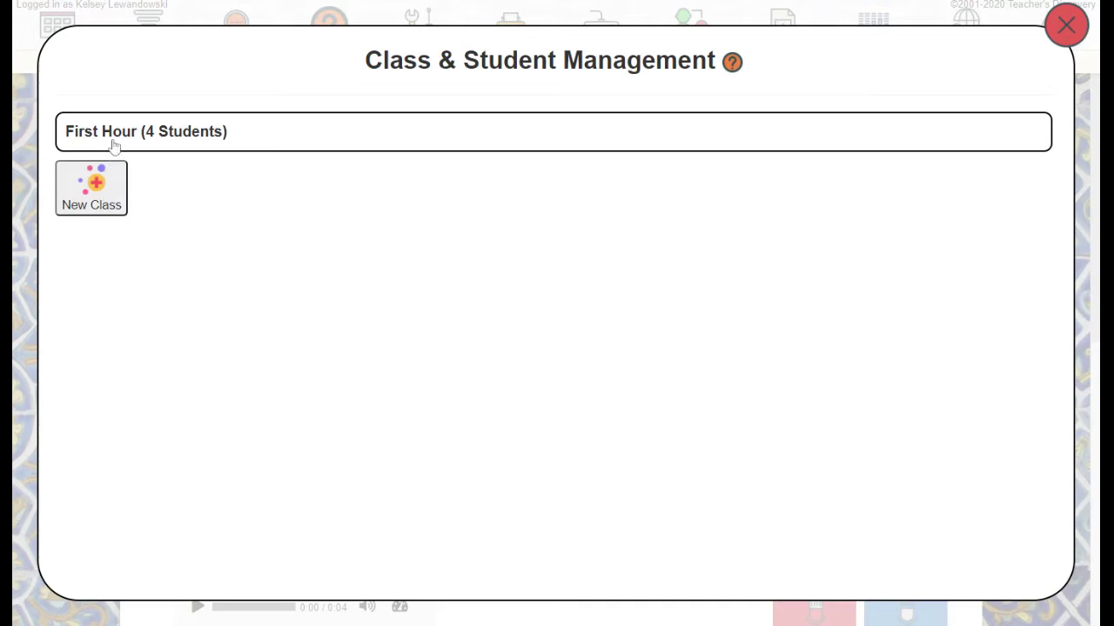
Expand the First Hour class and display its four-student roster with last activity dates.
{"action": "left_click", "coordinate": [113, 146]}
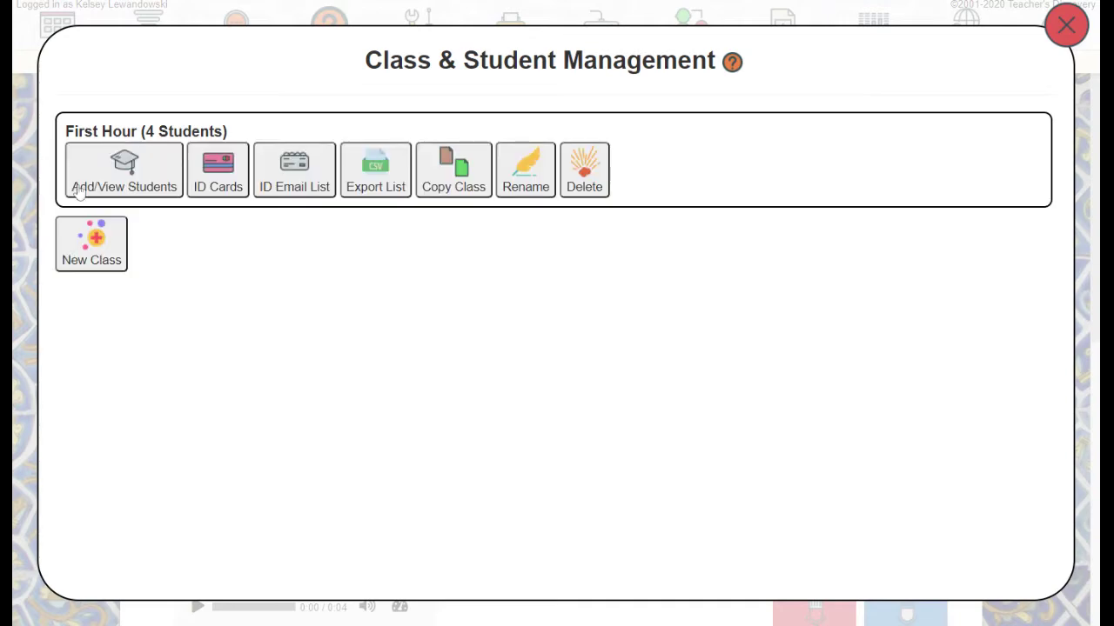
{"action": "left_click", "coordinate": [102, 186]}
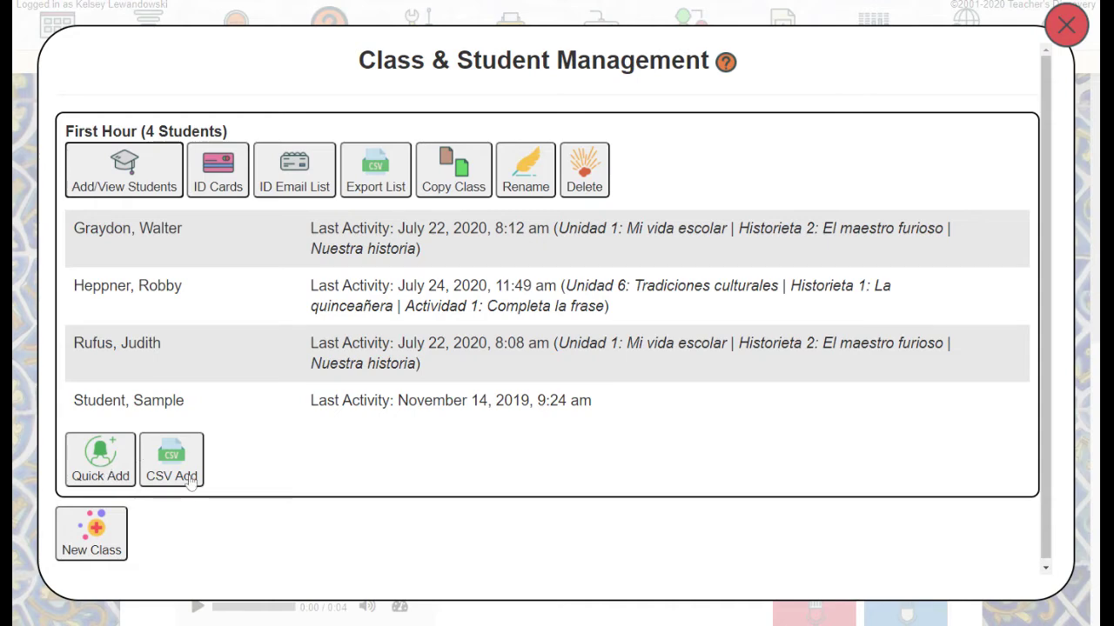
Quick-add a new student by first and last name to First Hour, then close the form.
{"action": "left_click", "coordinate": [106, 470]}
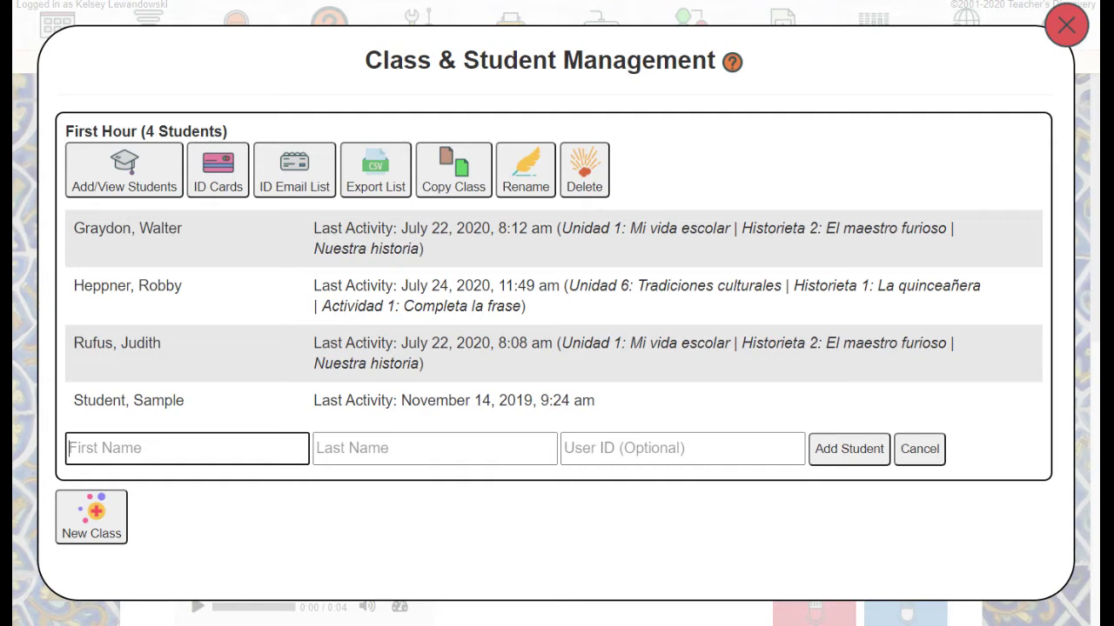
{"action": "type", "text": "Jane"}
{"action": "key", "text": "Tab"}
{"action": "type", "text": "Doe"}
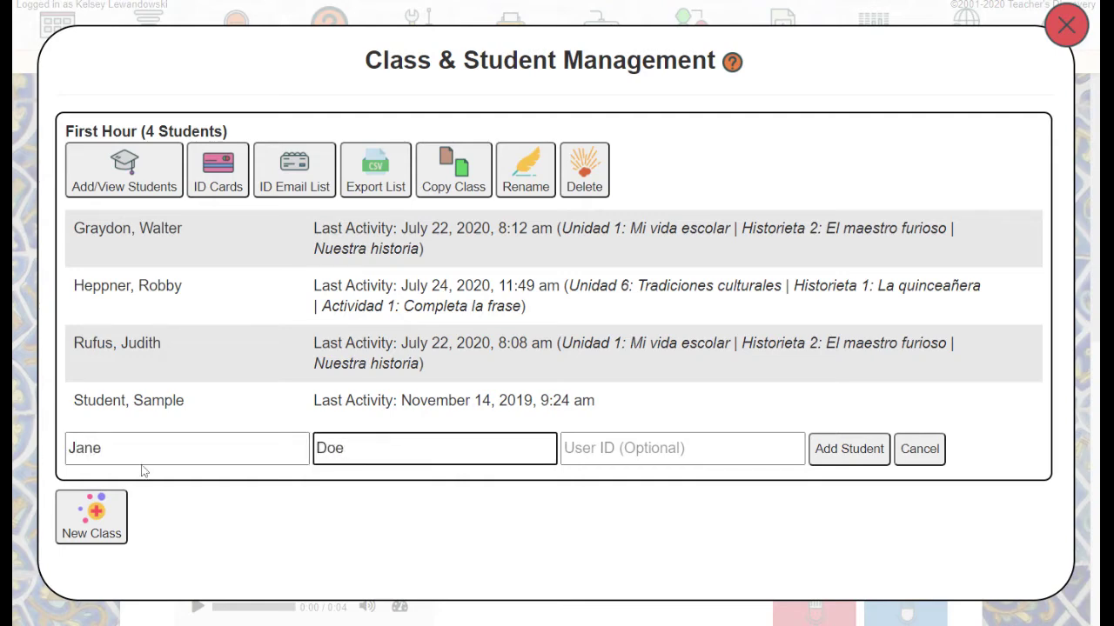
{"action": "left_click", "coordinate": [844, 453]}
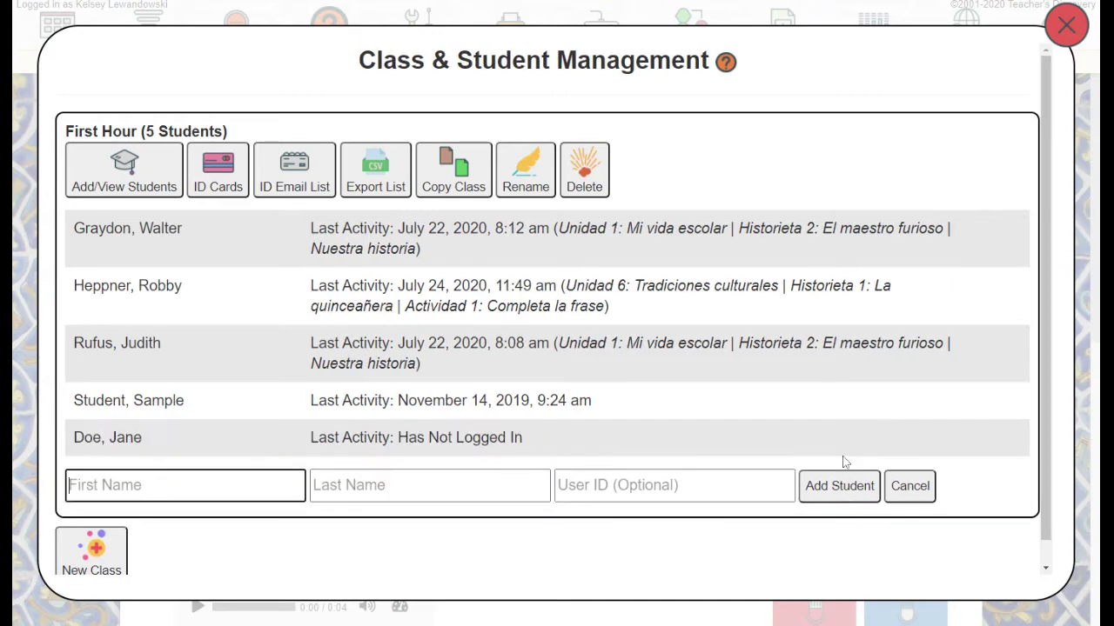
{"action": "left_click", "coordinate": [925, 492]}
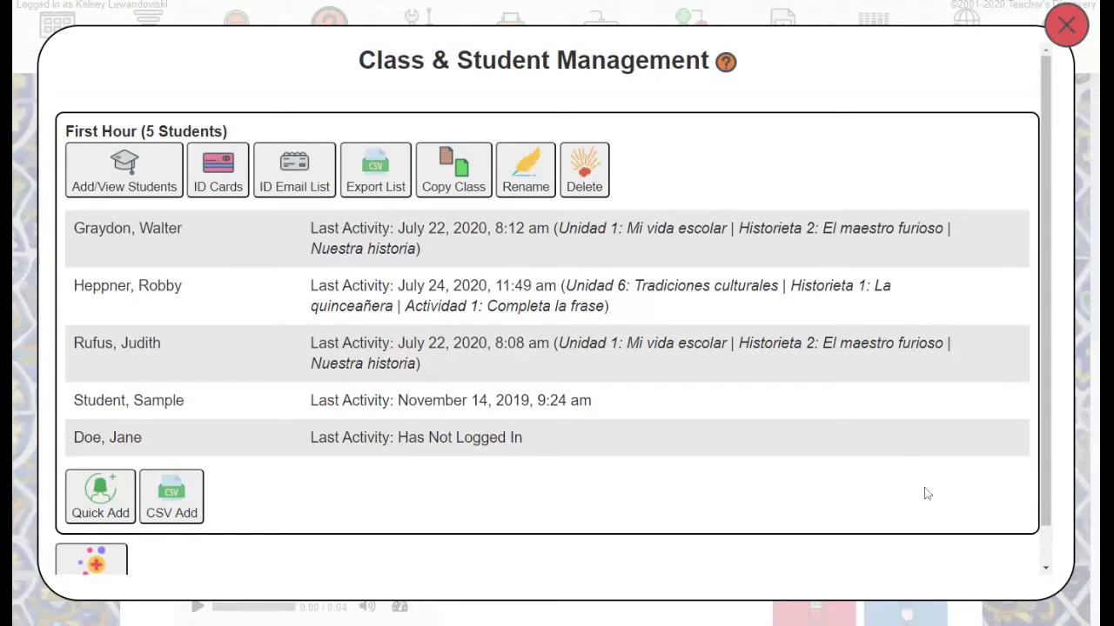
Launch the CSV Add import wizard and scroll down to its Step 1 instructions.
{"action": "left_click", "coordinate": [181, 509]}
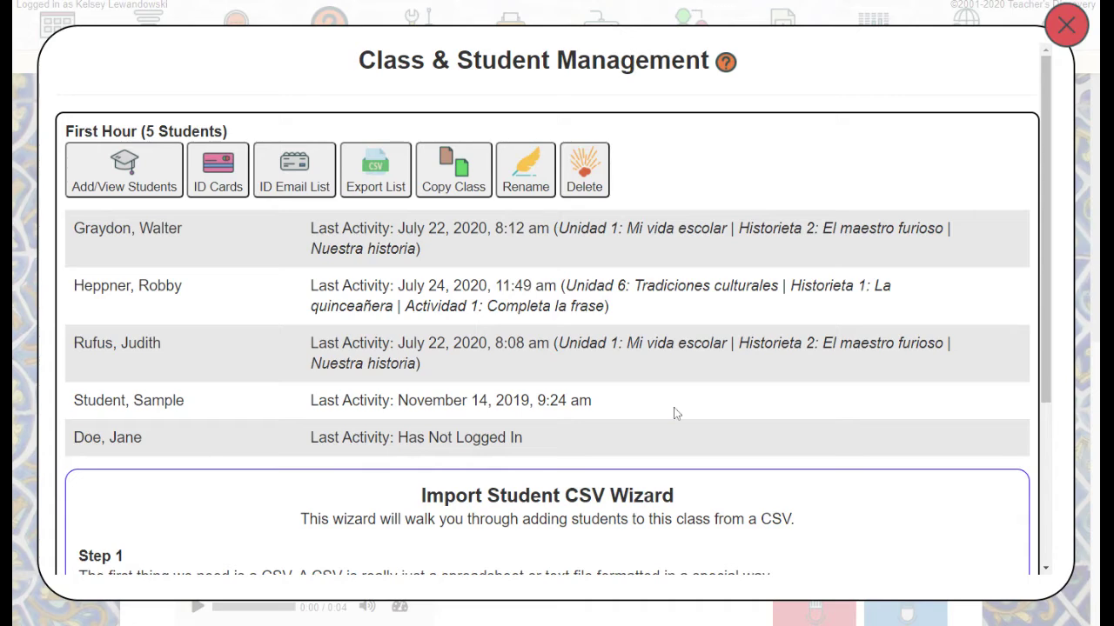
{"action": "scroll", "coordinate": [677, 413], "scroll_direction": "down", "scroll_amount": 3}
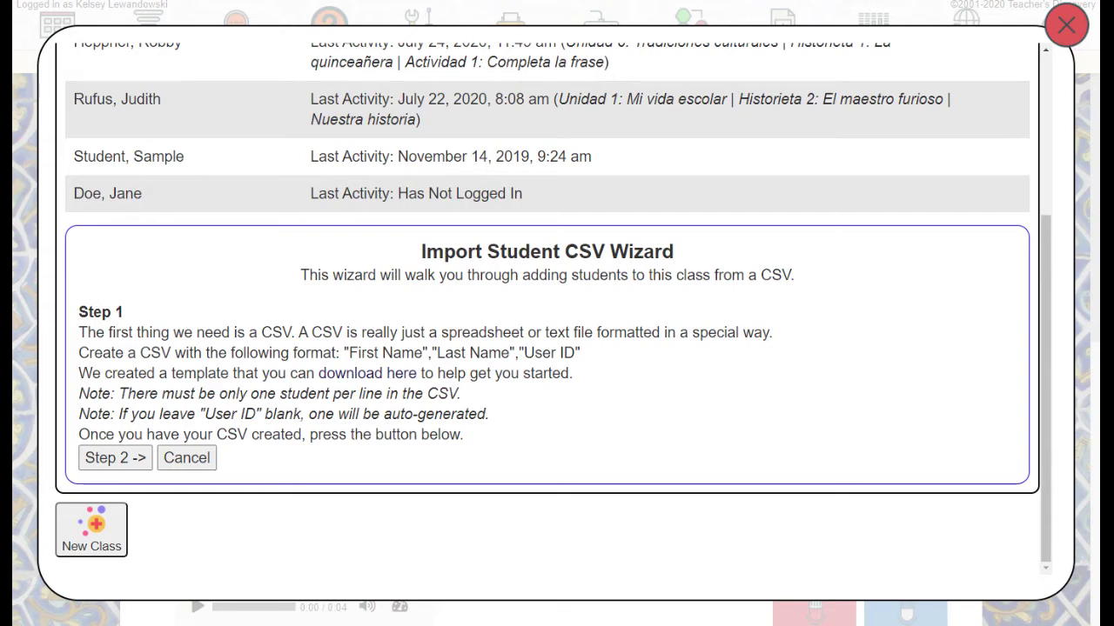
At Step 2, load Third Hour Students.csv and mark its first row as column names.
{"action": "left_click", "coordinate": [115, 458]}
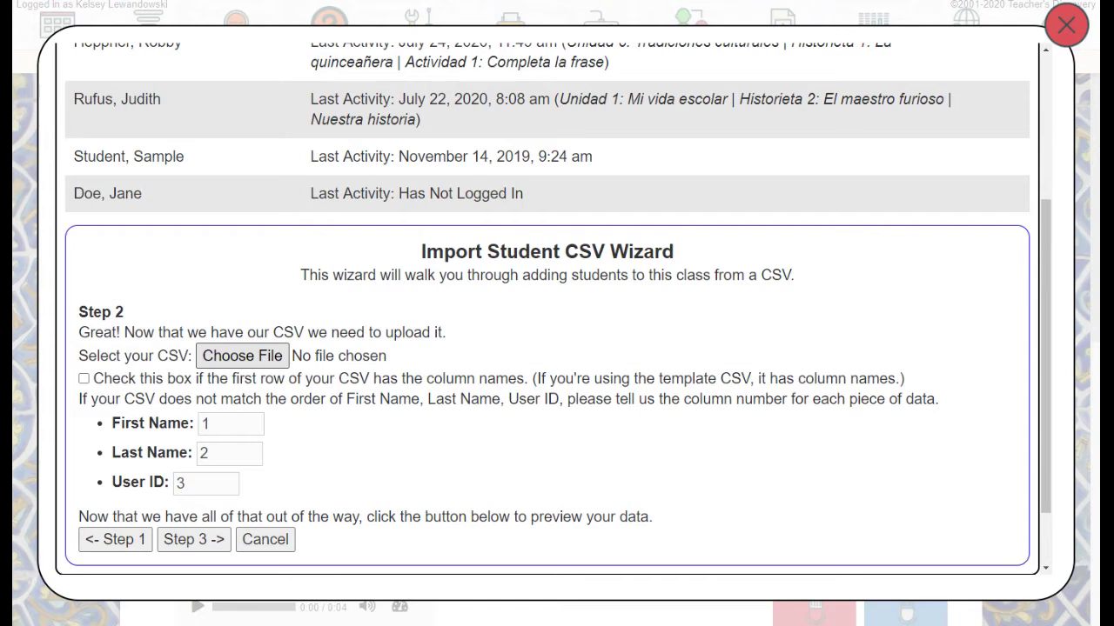
{"action": "key", "text": "Return"}
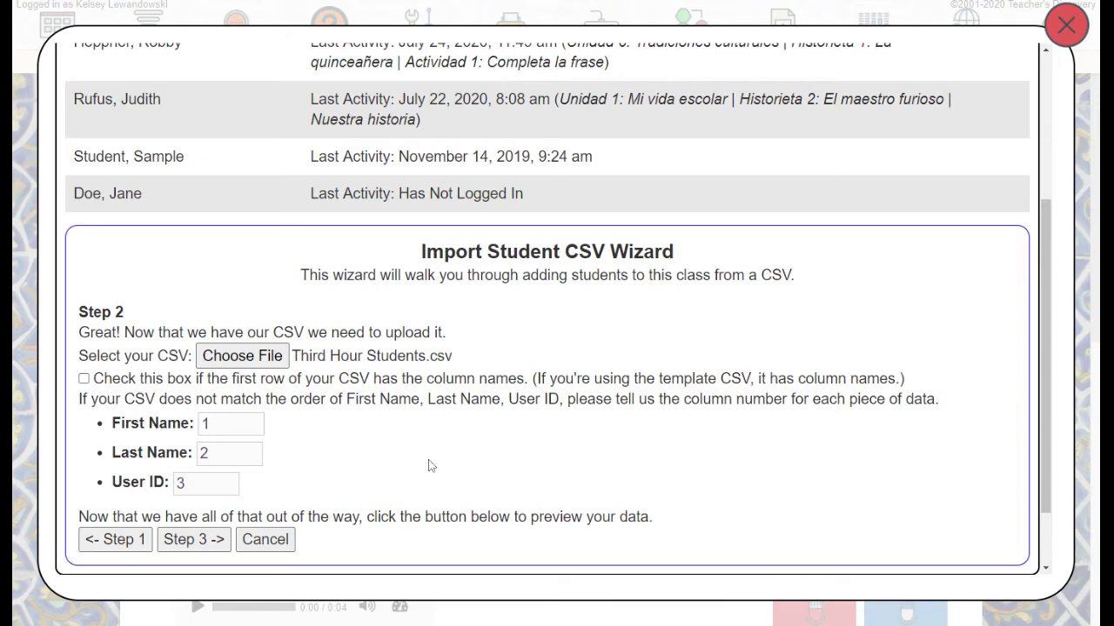
{"action": "left_click", "coordinate": [84, 379]}
Map the First Name column to 1 and the Last Name column to 2.
{"action": "left_click", "coordinate": [234, 424]}
{"action": "left_click", "coordinate": [236, 452]}
{"action": "key", "text": "BackSpace"}
{"action": "type", "text": "1"}
{"action": "left_click", "coordinate": [228, 424]}
{"action": "key", "text": "BackSpace"}
{"action": "type", "text": "2"}
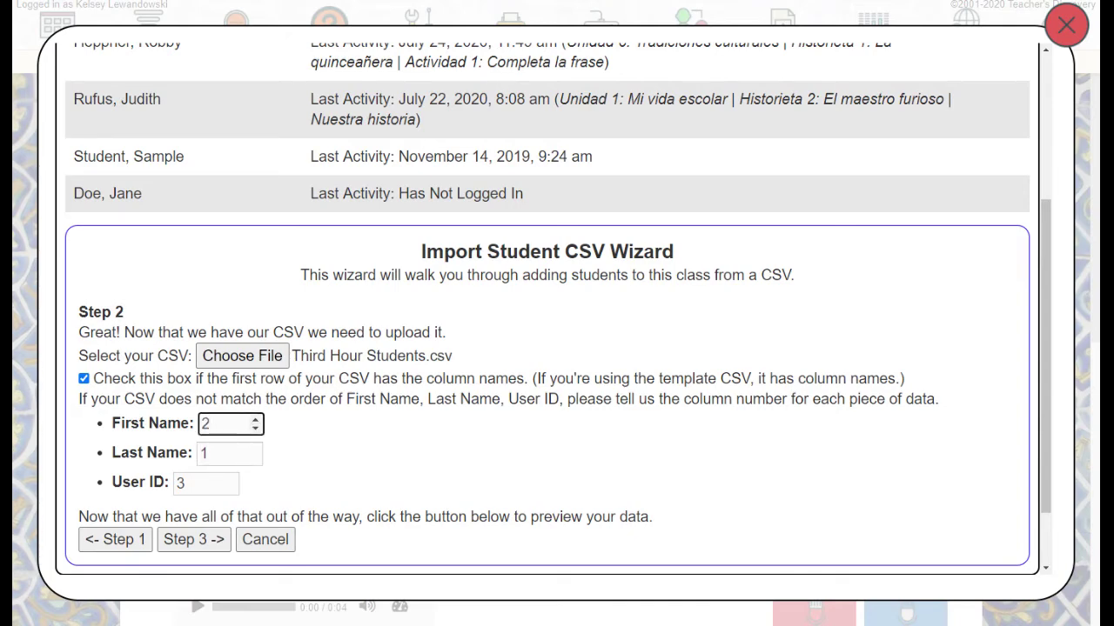
{"action": "key", "text": "BackSpace"}
{"action": "type", "text": "1"}
{"action": "key", "text": "Tab"}
{"action": "type", "text": "2"}
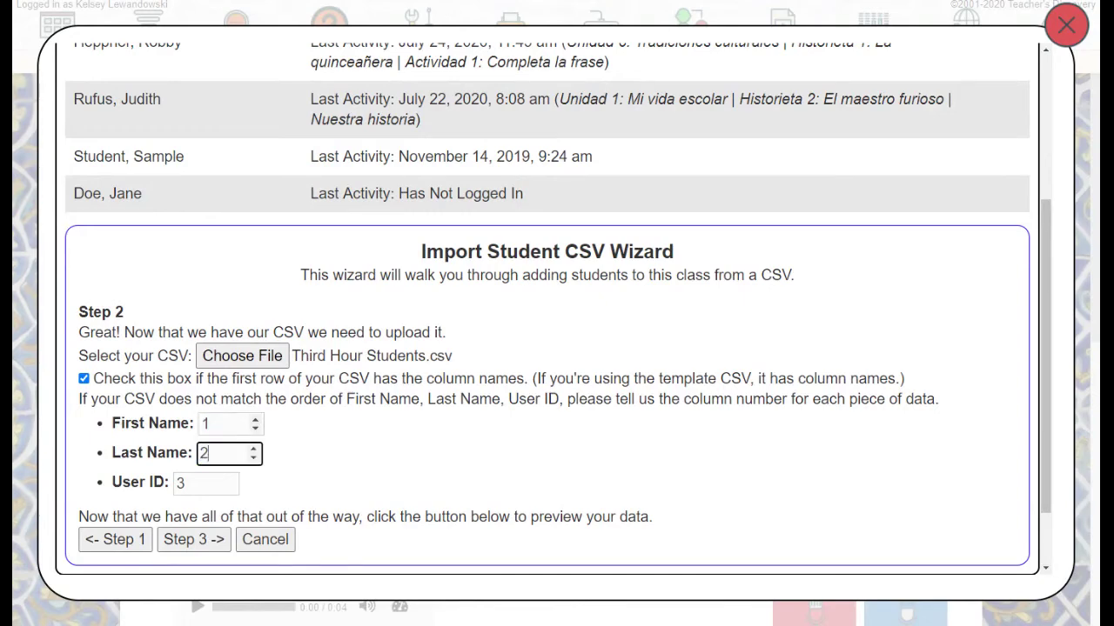
Go to Step 3 and review the preview of five CSV students with names and user IDs.
{"action": "left_click", "coordinate": [189, 551]}
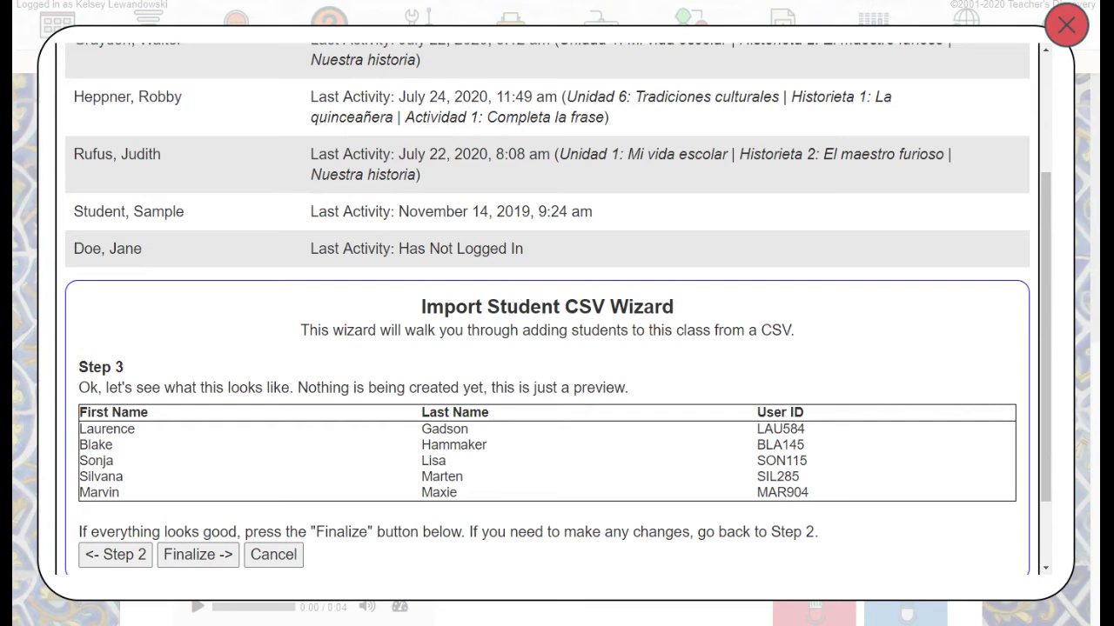
{"action": "scroll", "coordinate": [703, 435], "scroll_direction": "down", "scroll_amount": 1}
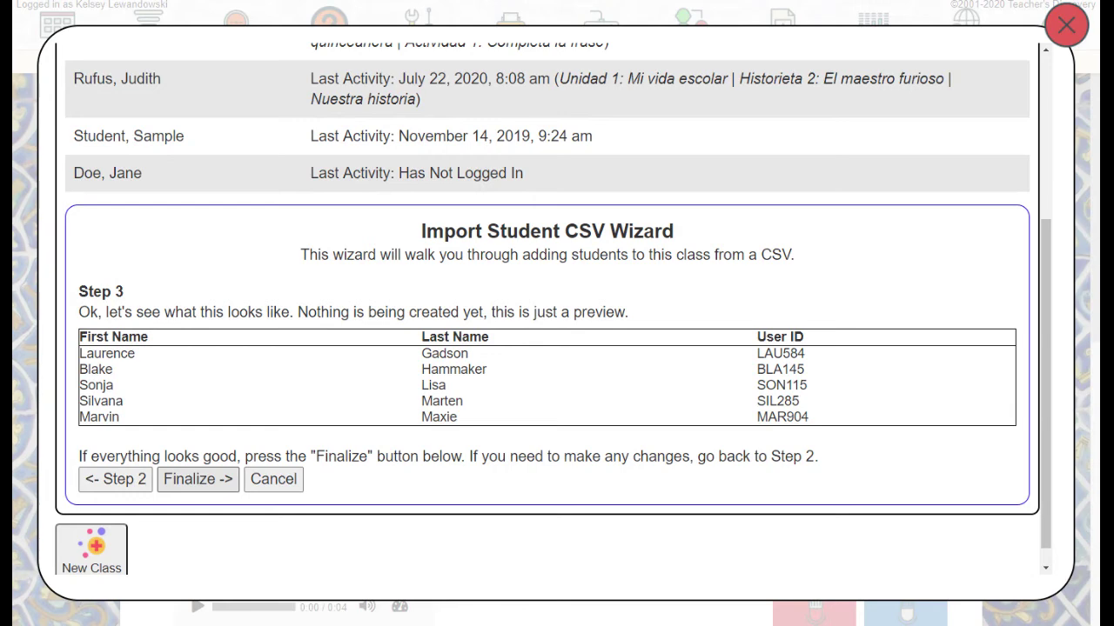
Finalize creation of the five imported students and refresh the student list.
{"action": "left_click", "coordinate": [193, 485]}
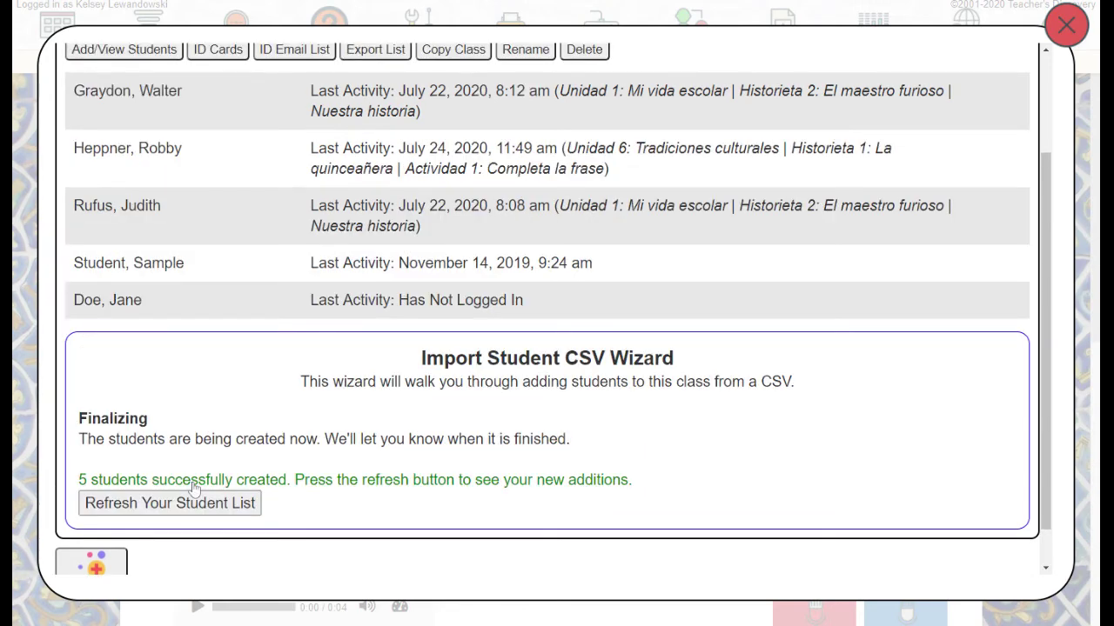
{"action": "triple_click", "coordinate": [193, 485]}
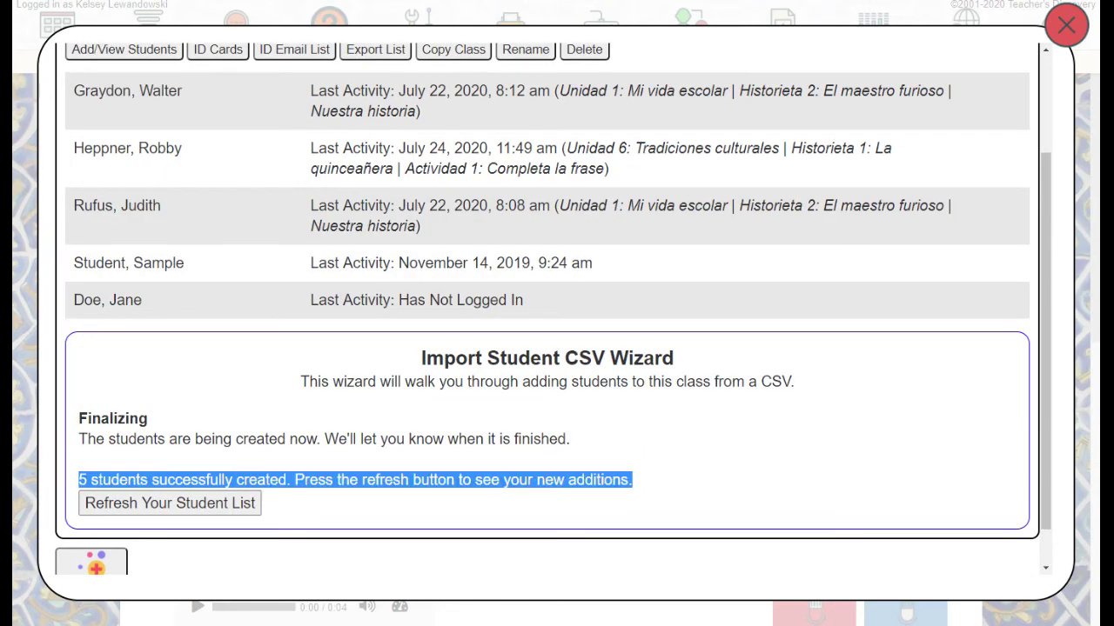
{"action": "left_click", "coordinate": [174, 505]}
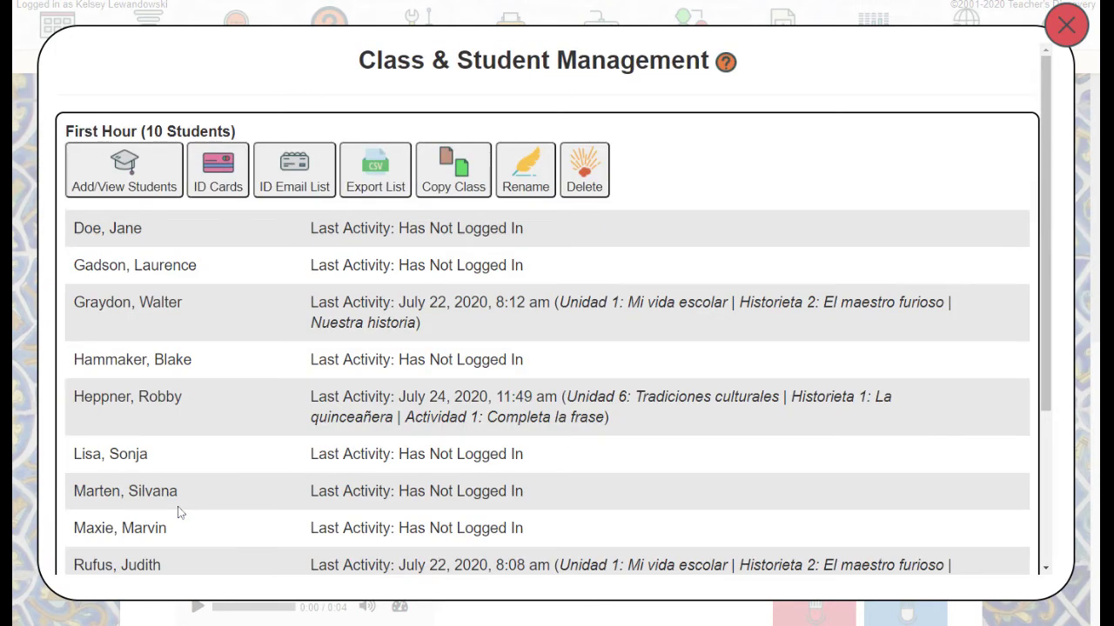
Collapse and re-expand the First Hour class to show its 10-student roster.
{"action": "scroll", "coordinate": [222, 254], "scroll_direction": "down", "scroll_amount": 3}
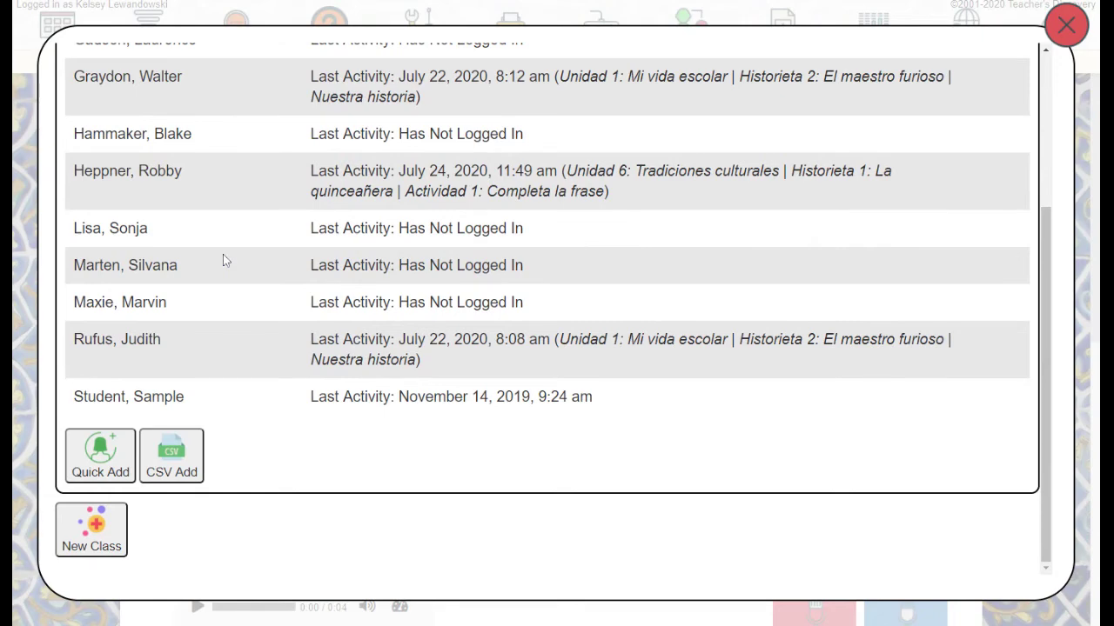
{"action": "scroll", "coordinate": [222, 254], "scroll_direction": "up", "scroll_amount": 3}
{"action": "scroll", "coordinate": [223, 263], "scroll_direction": "up", "scroll_amount": 1}
{"action": "left_click", "coordinate": [132, 132]}
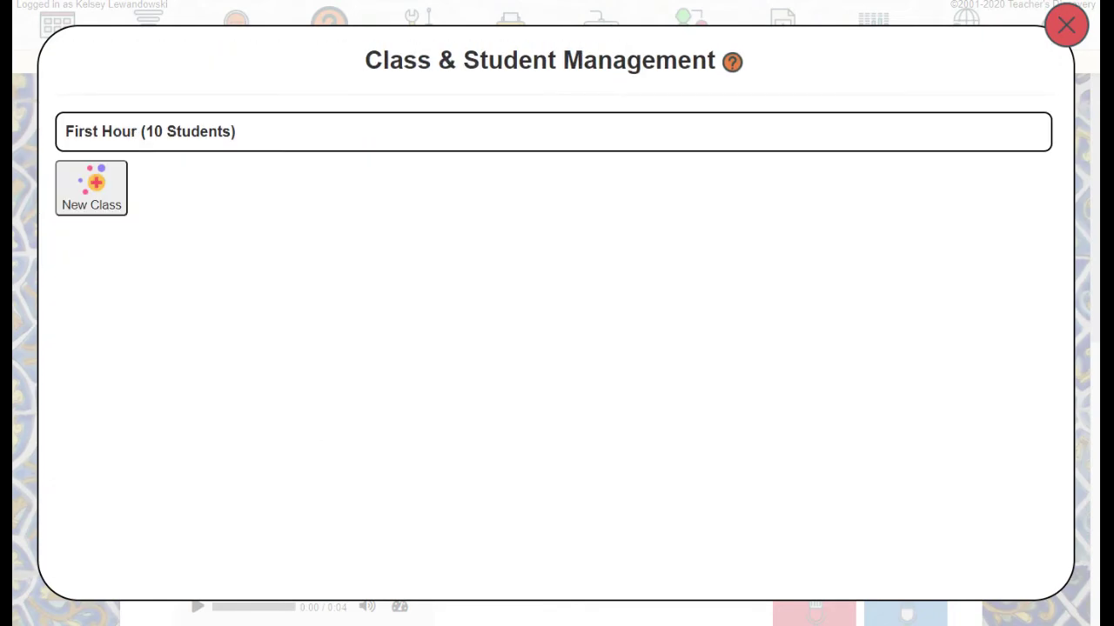
{"action": "left_click", "coordinate": [174, 135]}
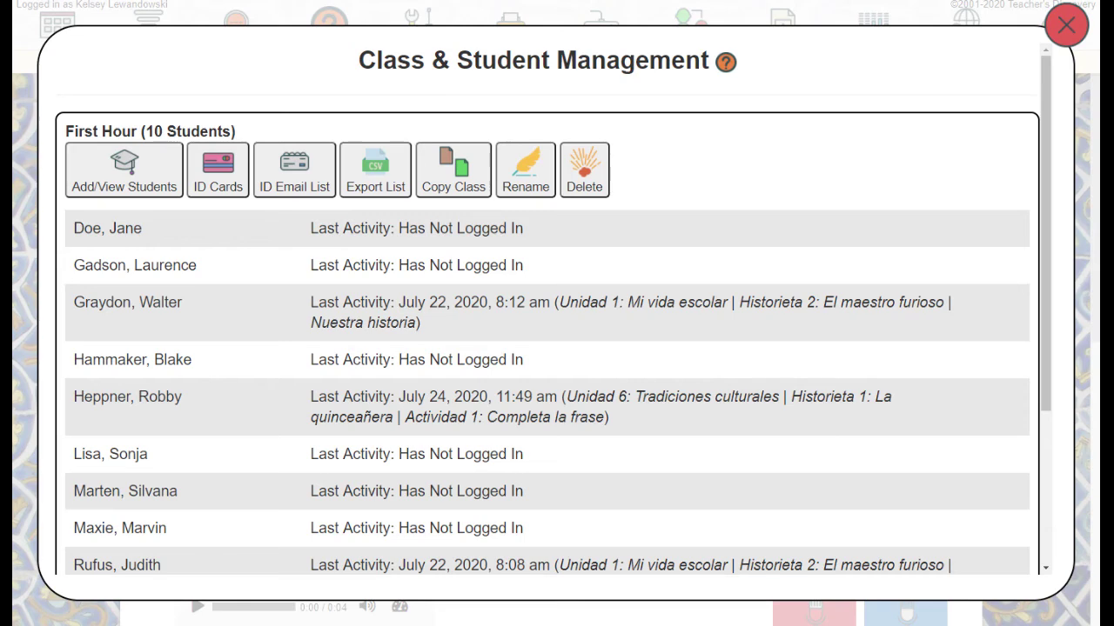
{"action": "left_click", "coordinate": [215, 191]}
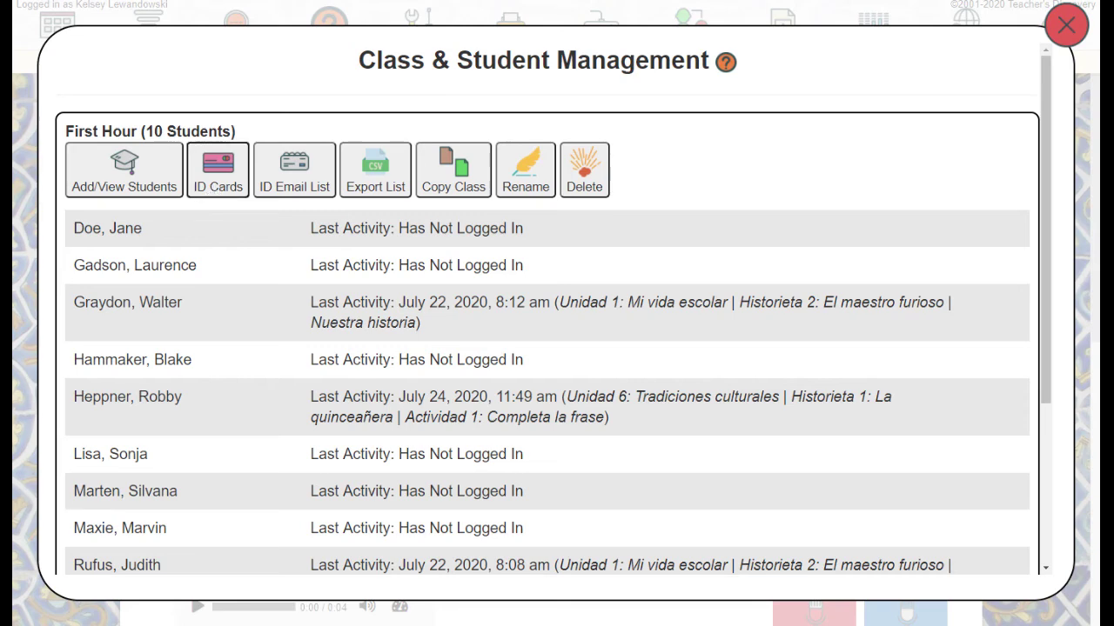